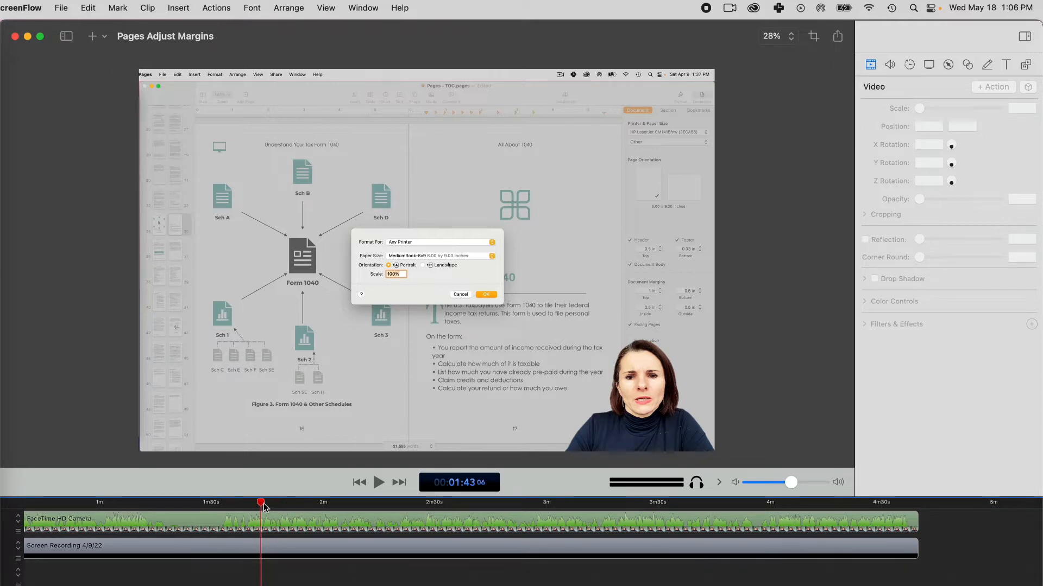
- Look through the manual export presets for the whole project and leave the export settings without exporting
left_click(60, 8)
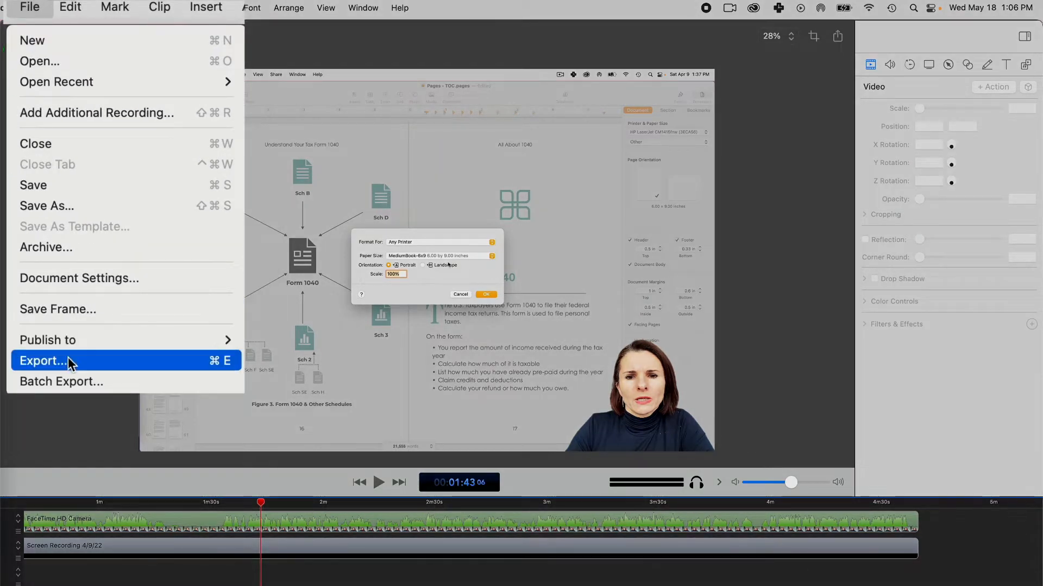
left_click(69, 360)
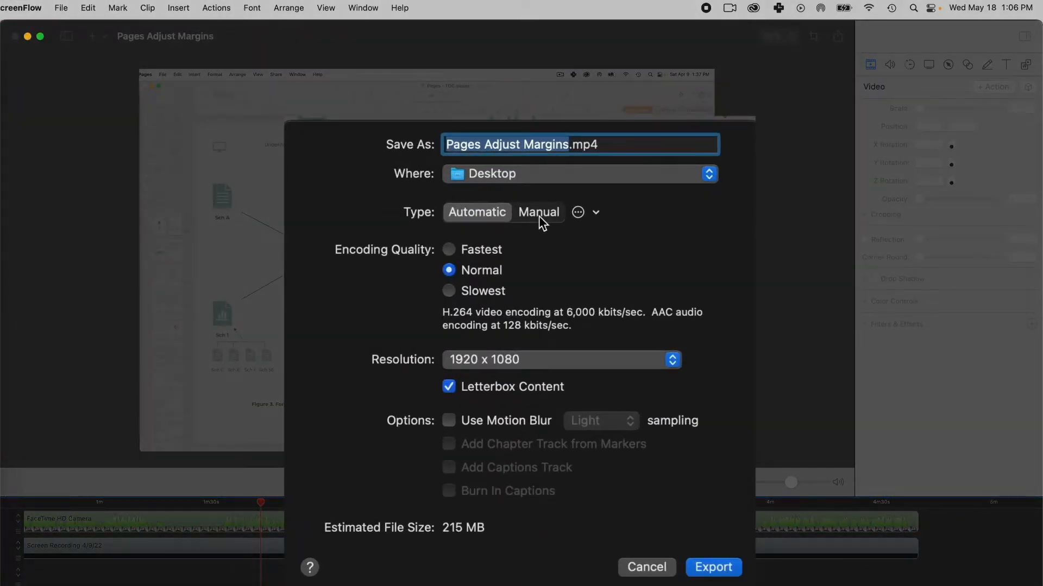
left_click(539, 216)
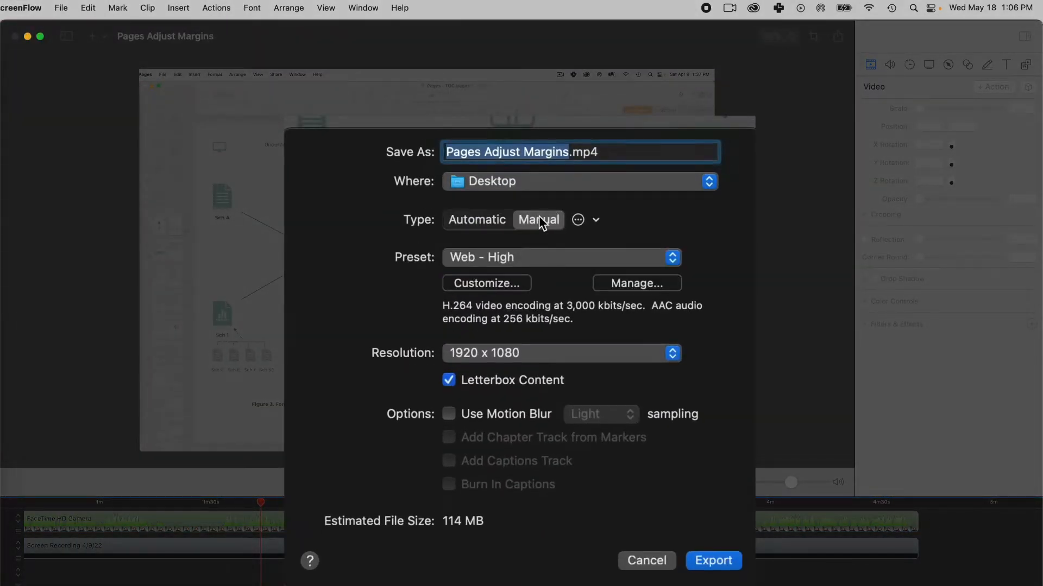
left_click(673, 256)
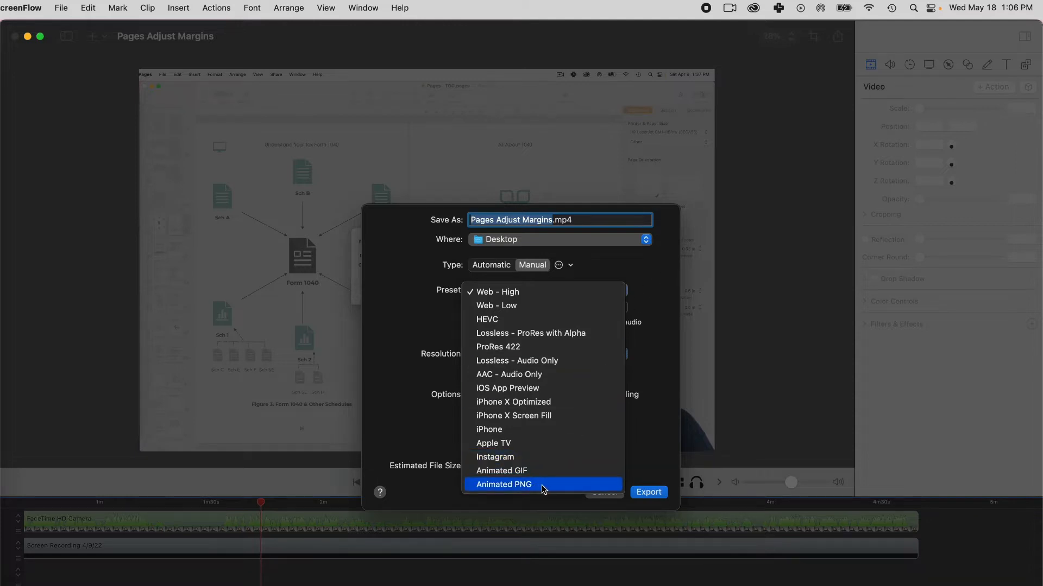
left_click(663, 302)
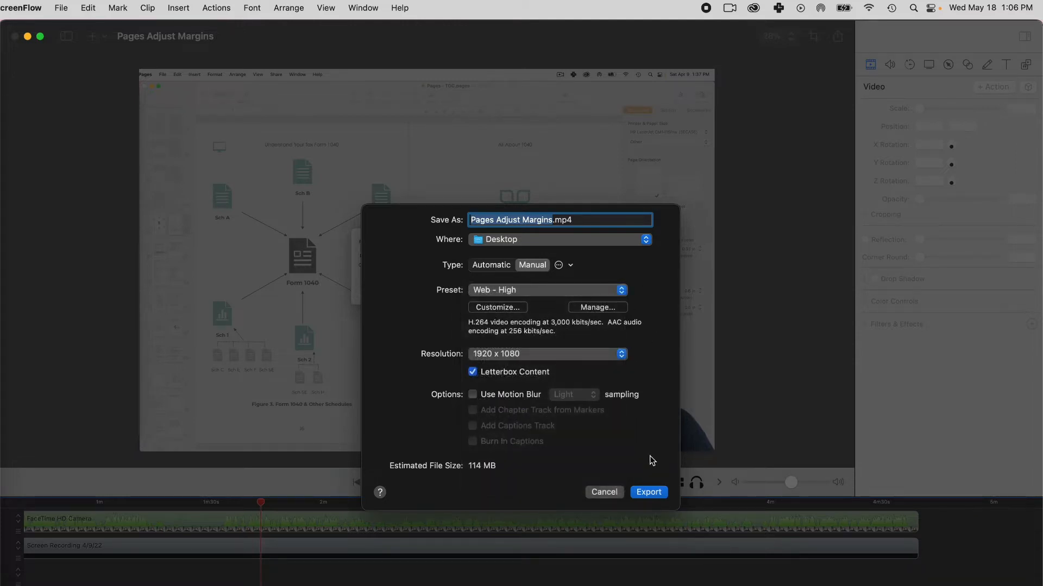
left_click(606, 492)
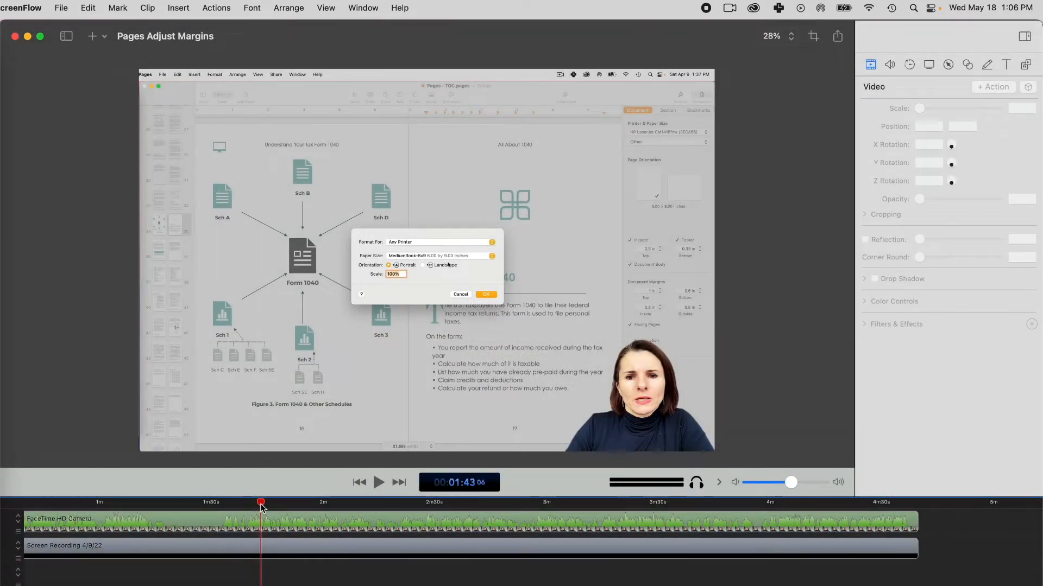
- Mute the preview playback and mark a timeline range from about 1:50 to 2:17
left_click(261, 504)
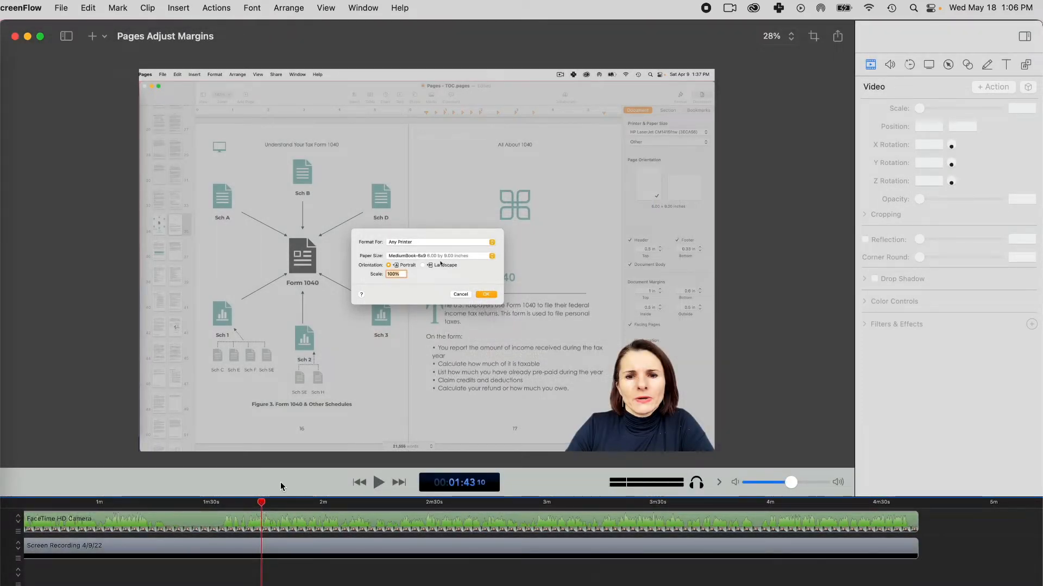
left_click_drag(791, 482, 743, 487)
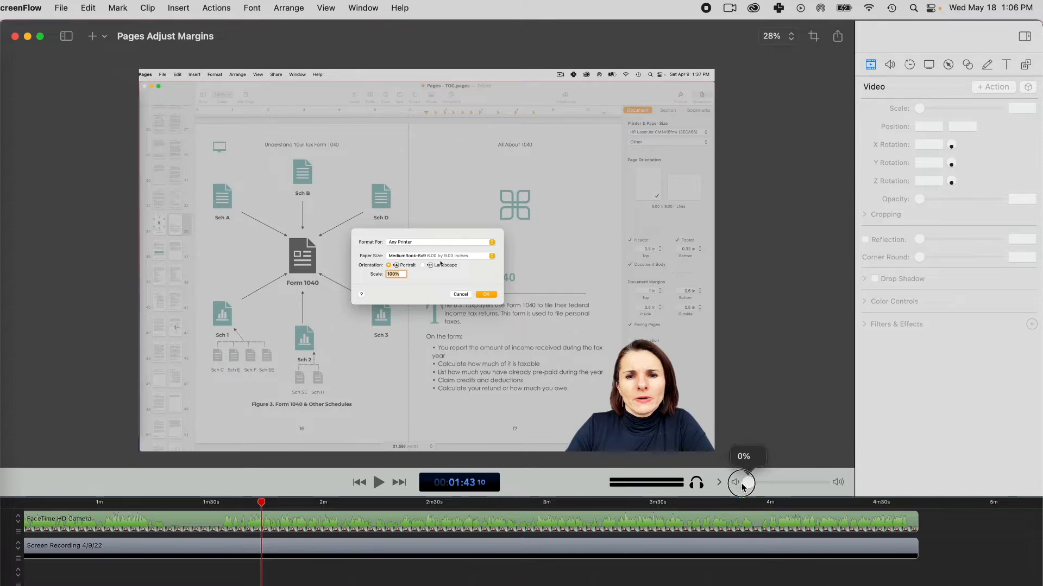
left_click(262, 503)
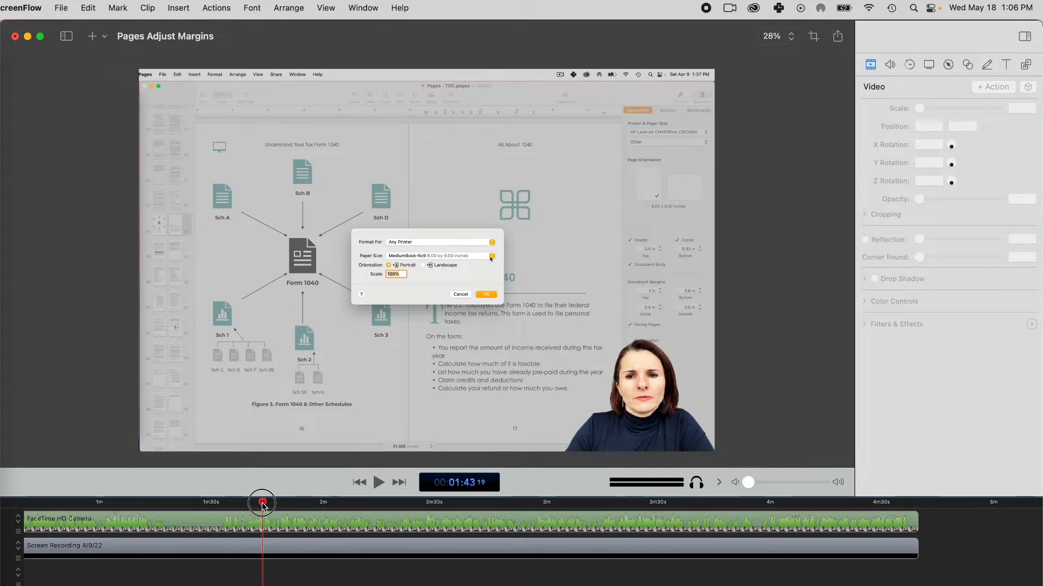
left_click_drag(262, 503, 395, 490)
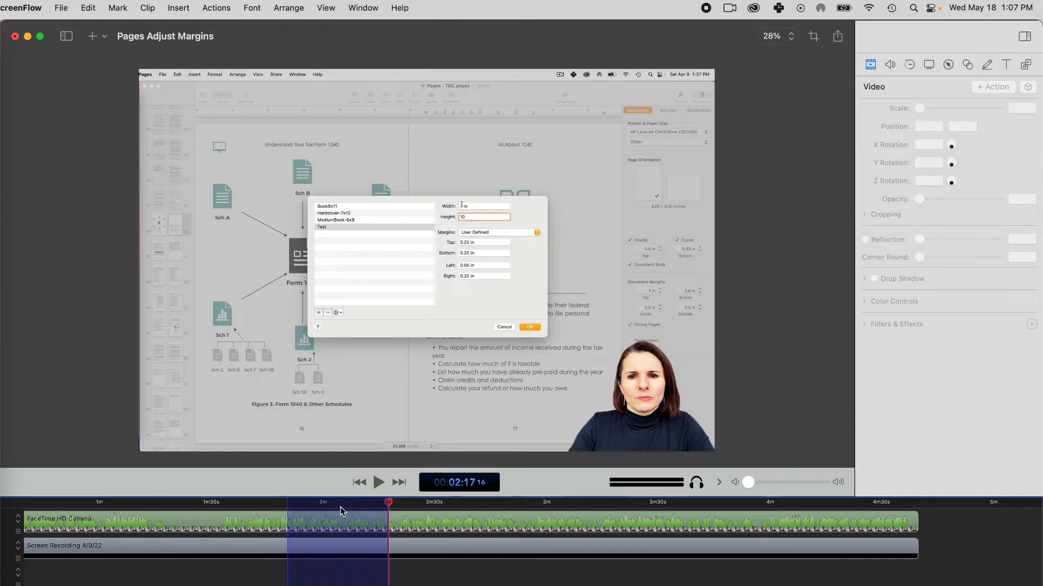
- Set up an export of the selected range with the manual type and the Animated GIF preset
left_click(62, 8)
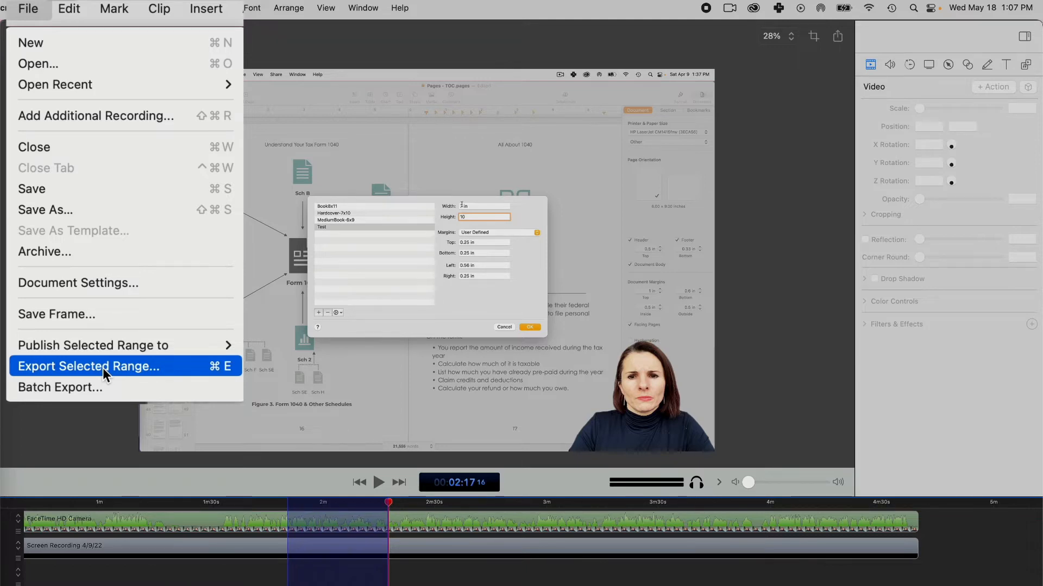
left_click(101, 369)
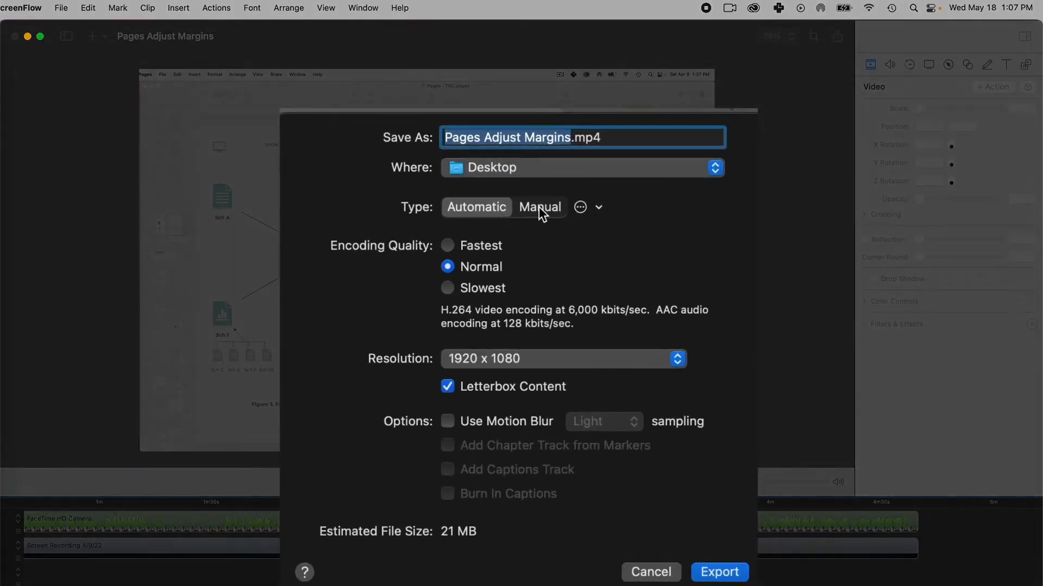
left_click(533, 261)
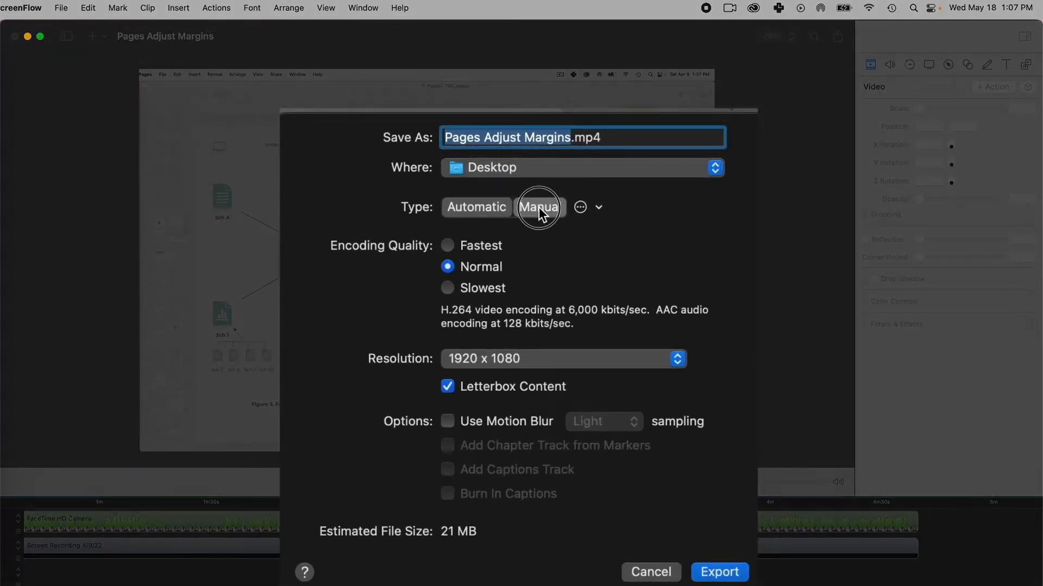
left_click(682, 251)
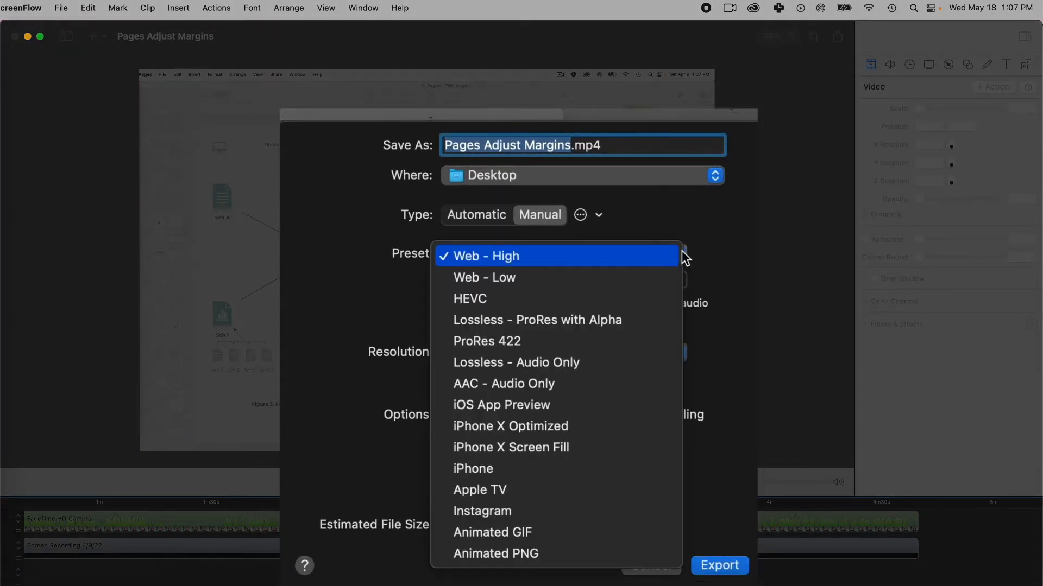
left_click(556, 532)
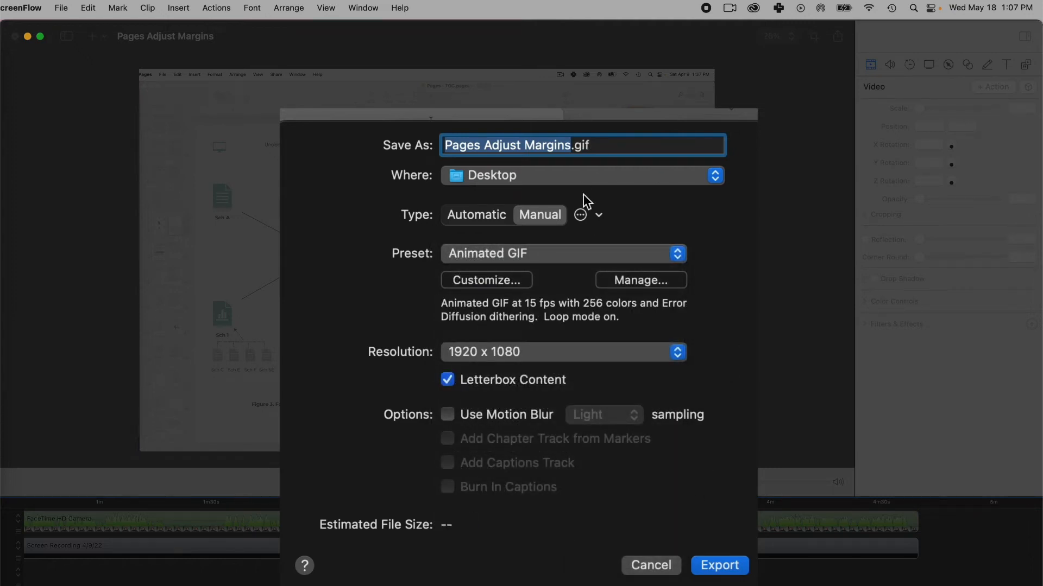
- Name the file Gift Test1, keep Desktop as the save location, and export the GIF
left_click(714, 176)
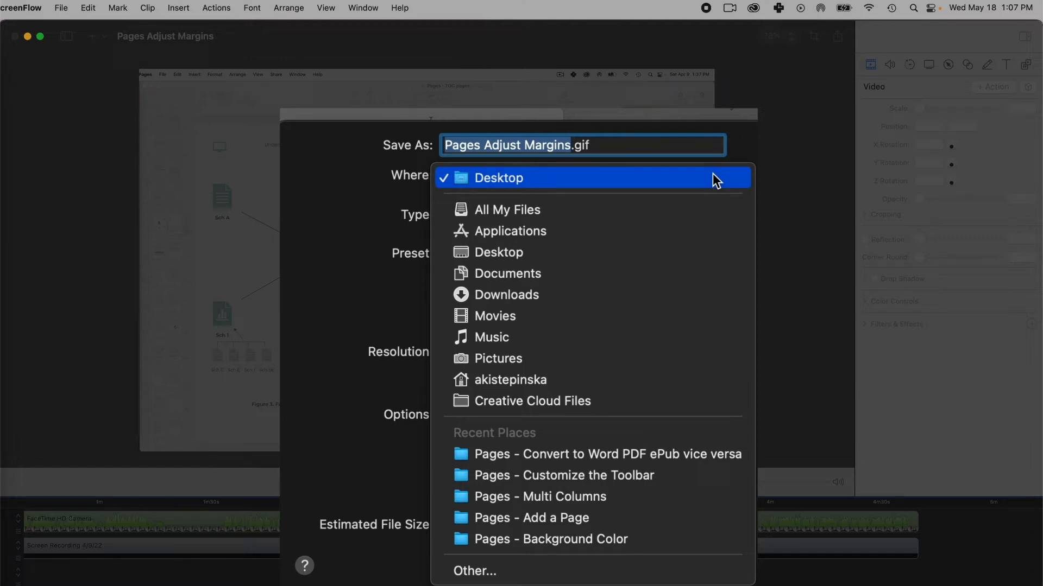
left_click(742, 155)
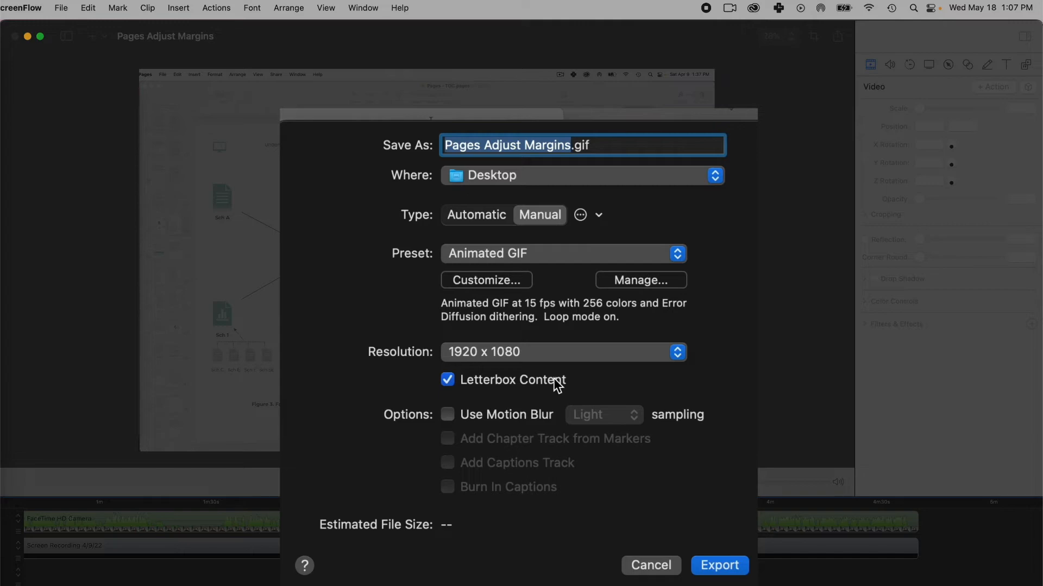
type("Gift Test1")
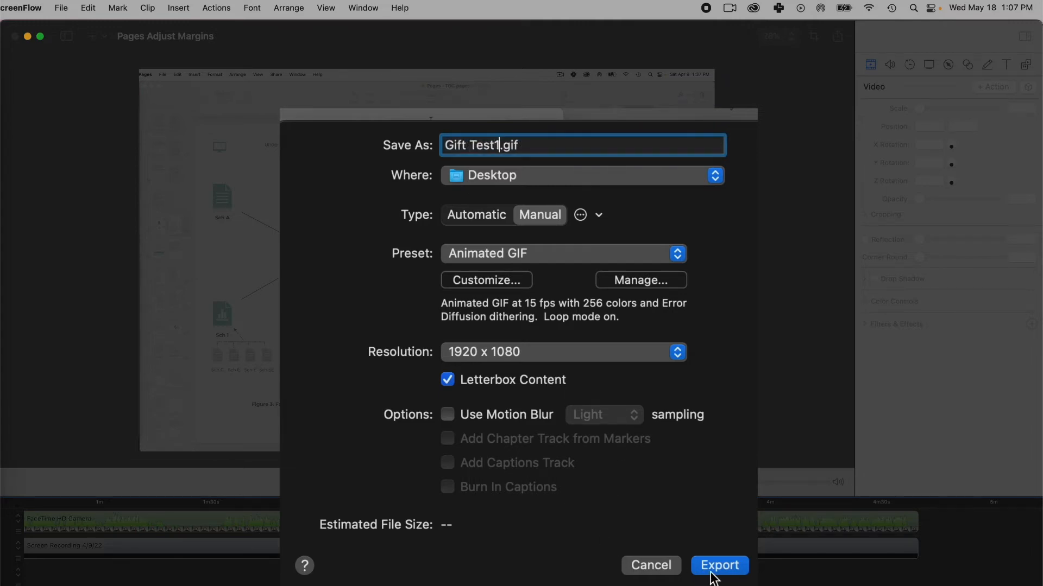
left_click(718, 565)
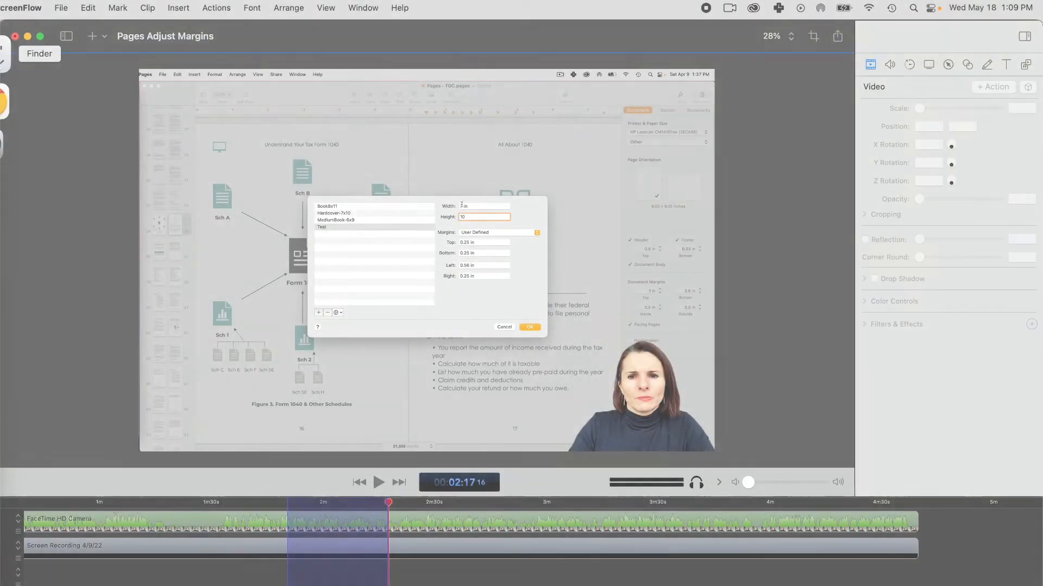
- Switch to Finder and open the exported Gift Test1.gif in Preview
left_click(4, 54)
left_click(289, 179)
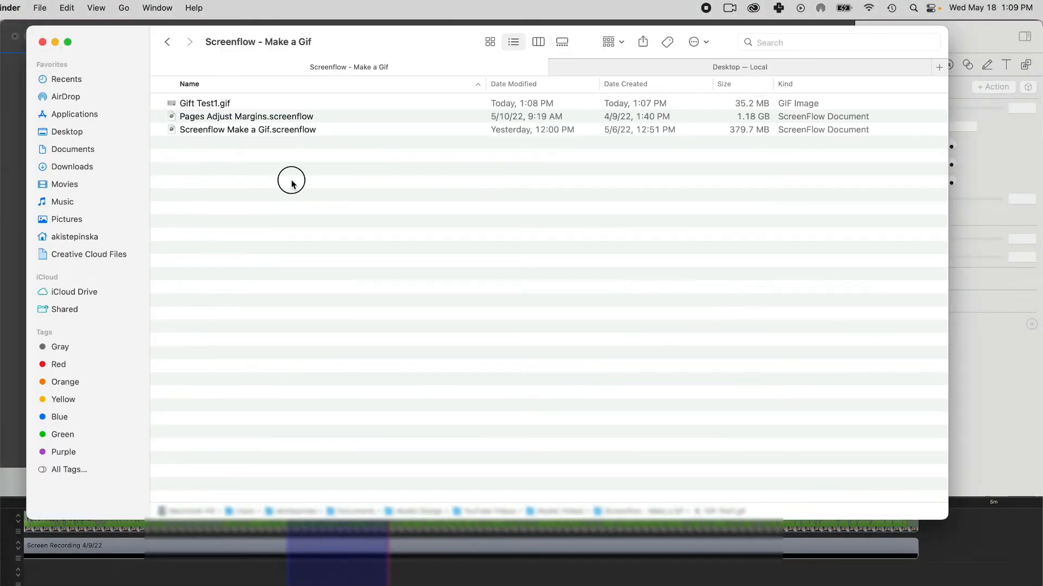
left_click_drag(363, 52, 349, 139)
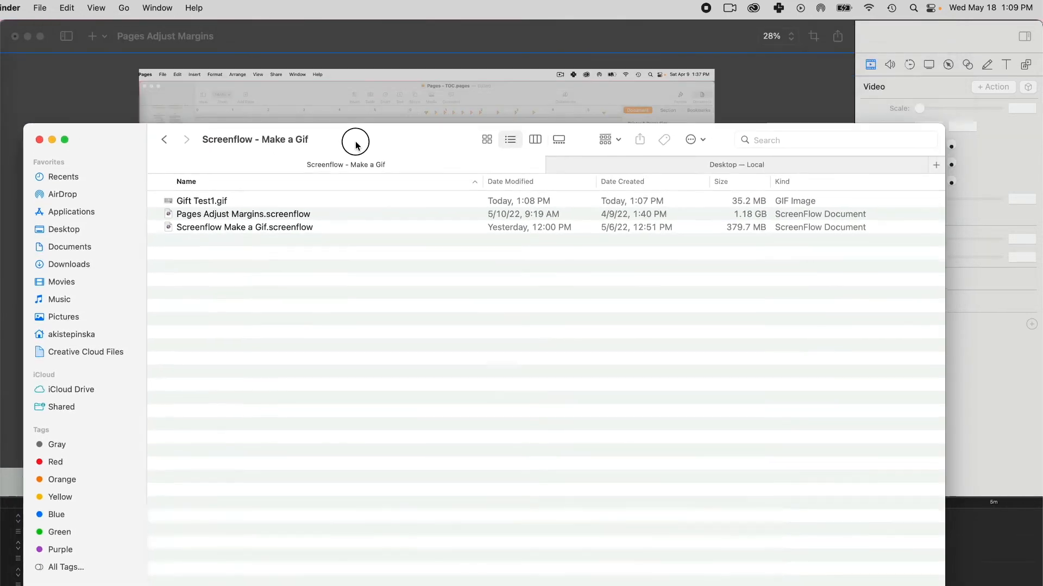
left_click(172, 207)
double_click(172, 206)
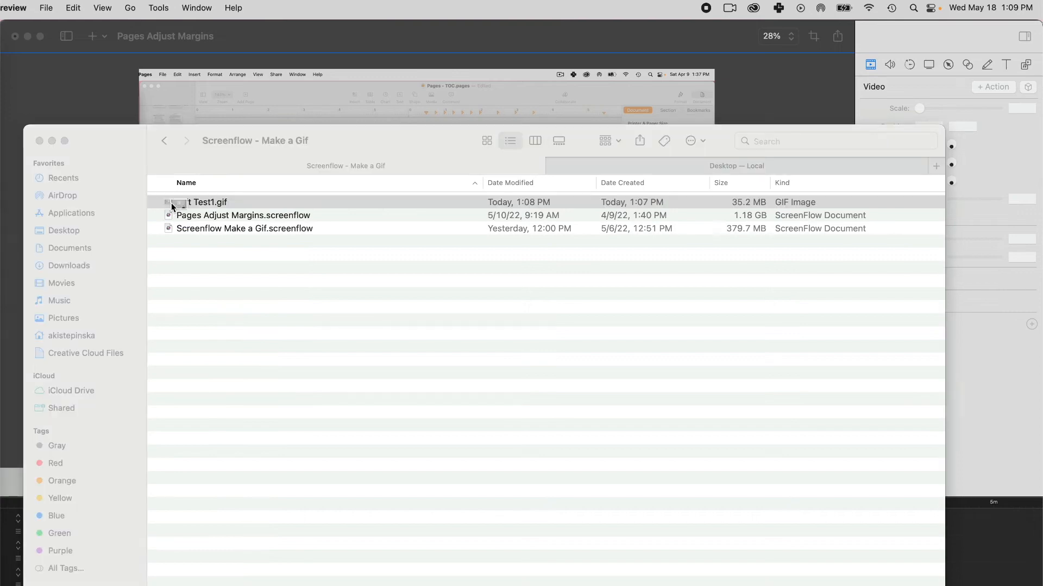
- Browse the GIF's frame thumbnails from the beginning down to the last frames
scroll(185, 304, "down", 5)
scroll(185, 307, "down", 20)
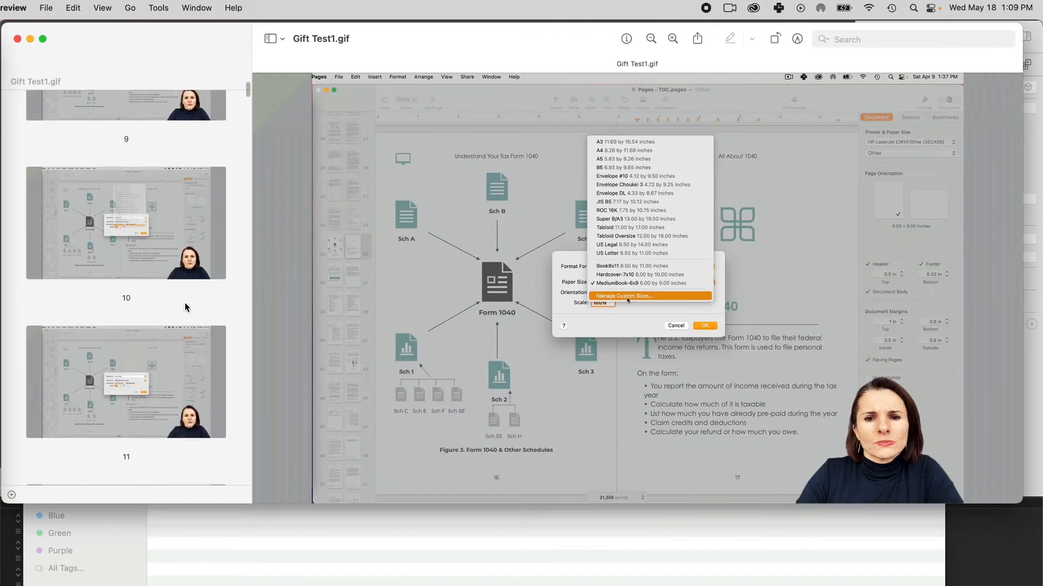
scroll(185, 306, "down", 10)
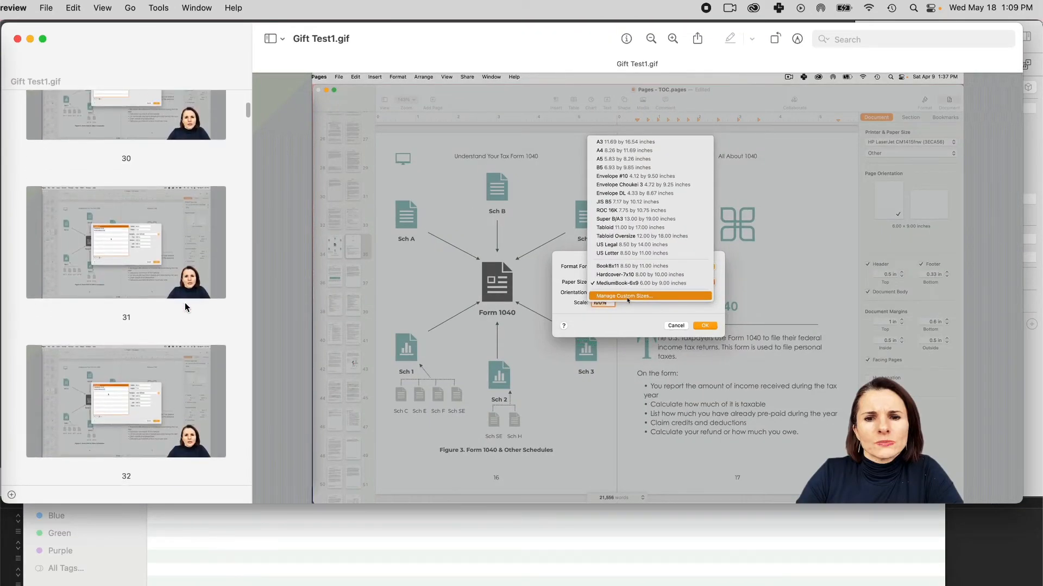
scroll(186, 307, "down", 3)
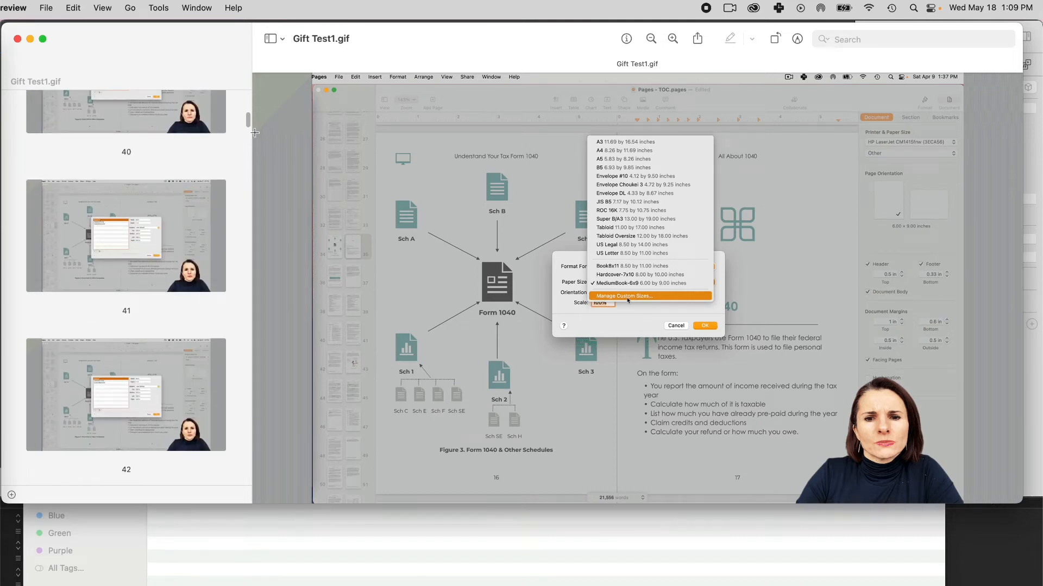
left_click_drag(247, 125, 245, 535)
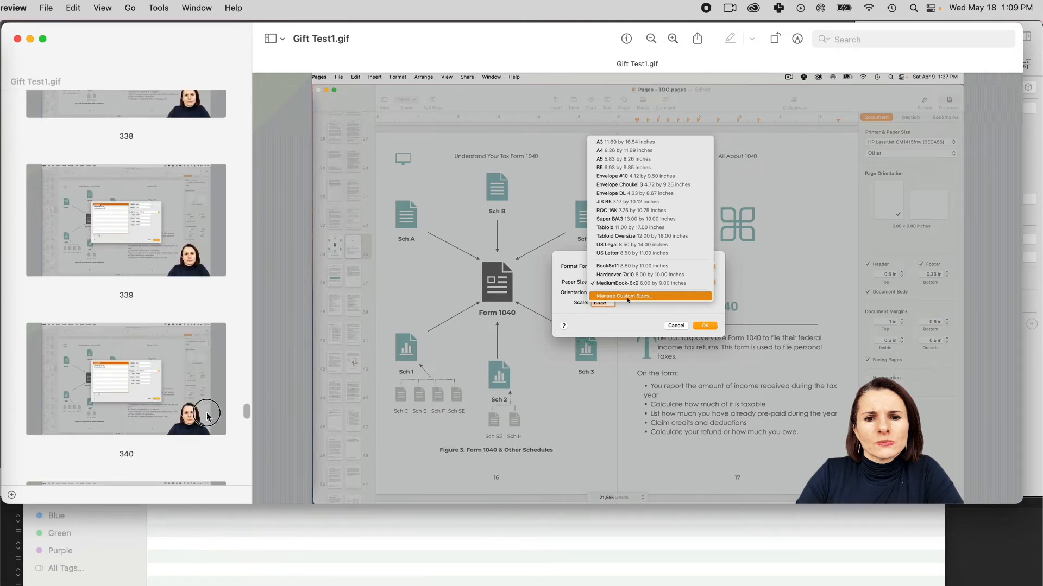
left_click(206, 495)
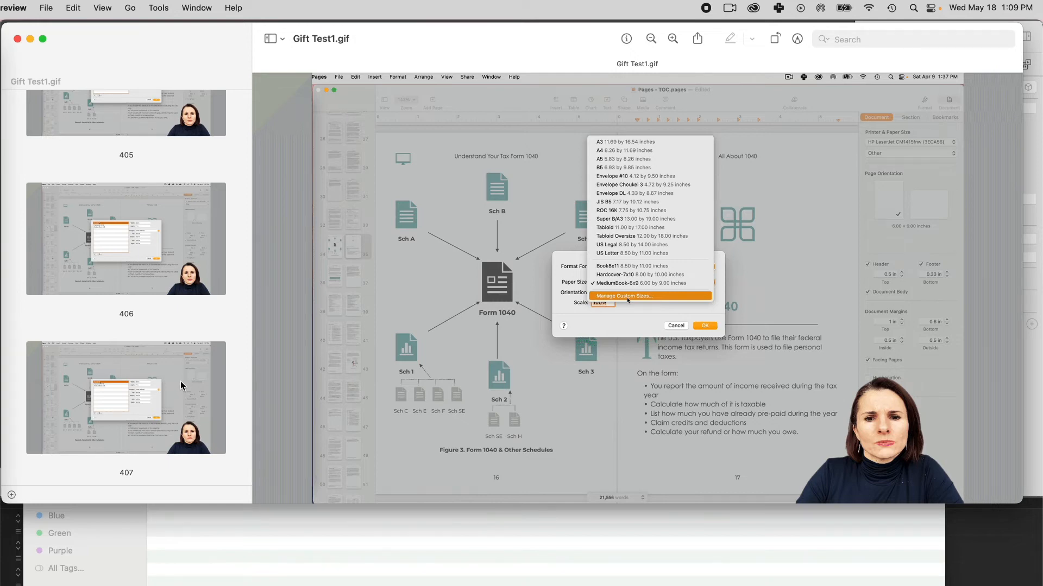
- Delete frames 402 through 407 at the end of the GIF and save the file
left_click(181, 385)
left_click(192, 278)
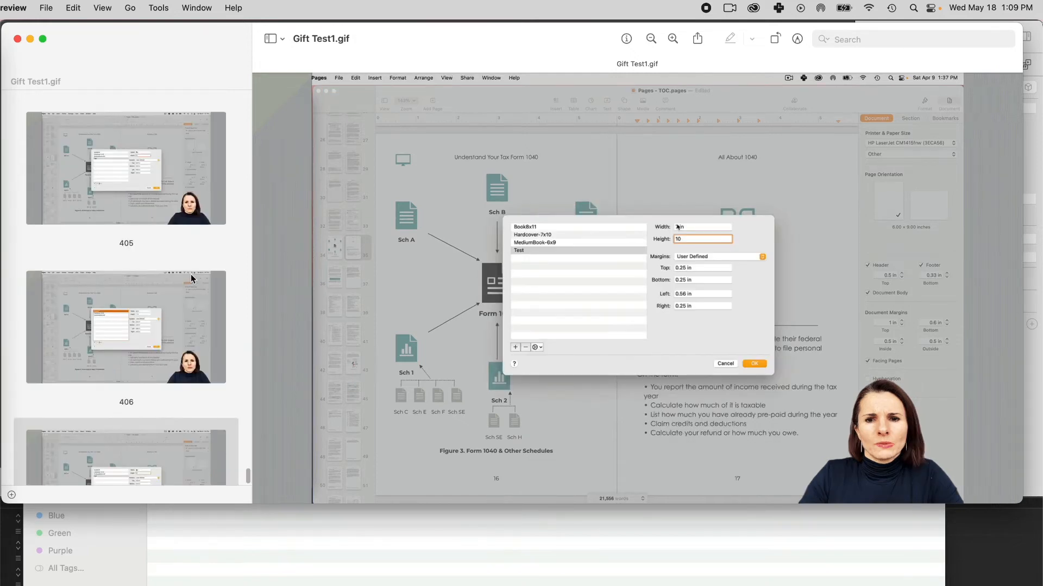
scroll(191, 274, "up", 10)
left_click(189, 264)
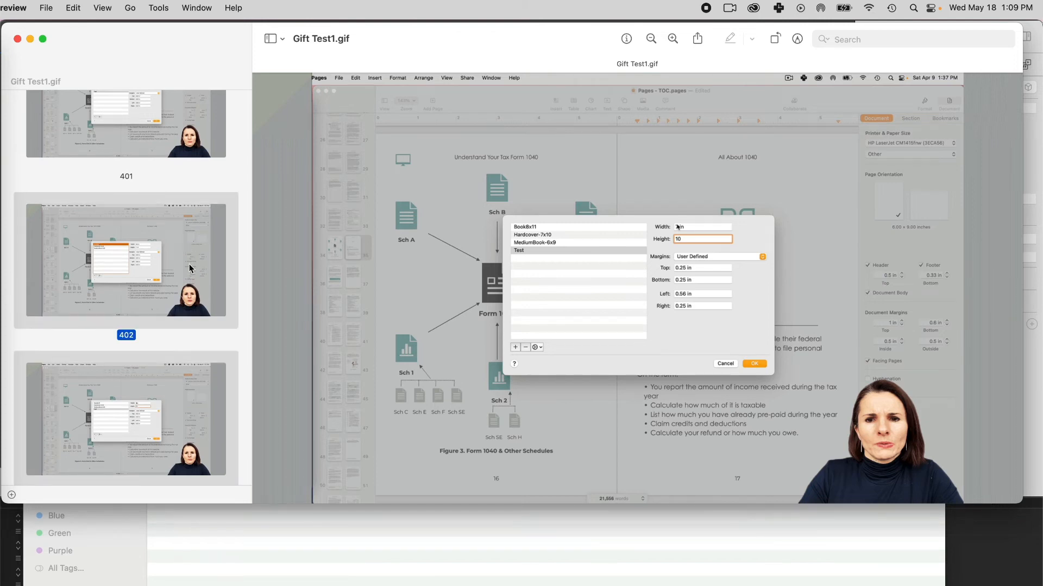
key("Delete")
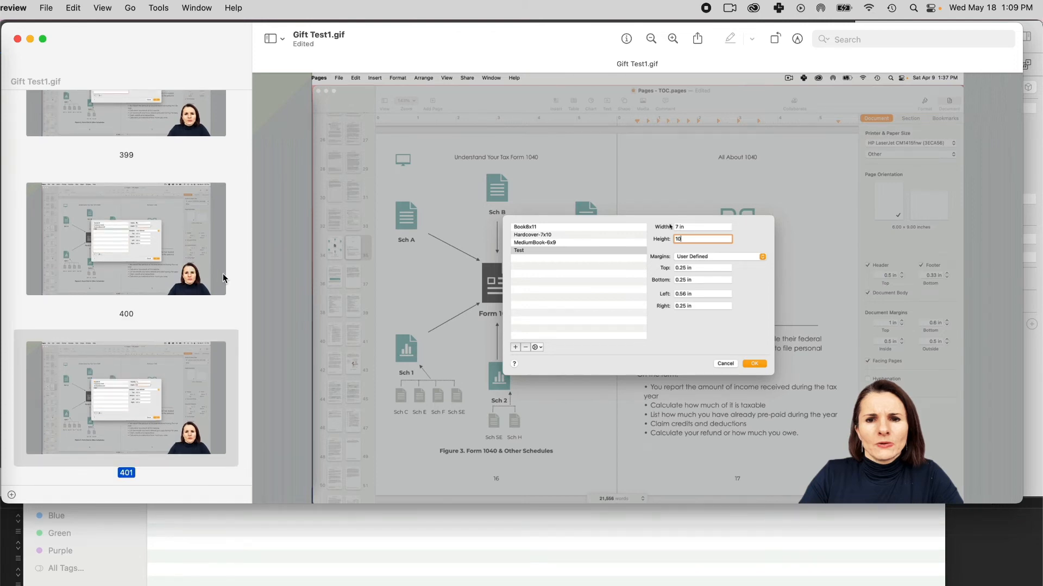
key("super+s")
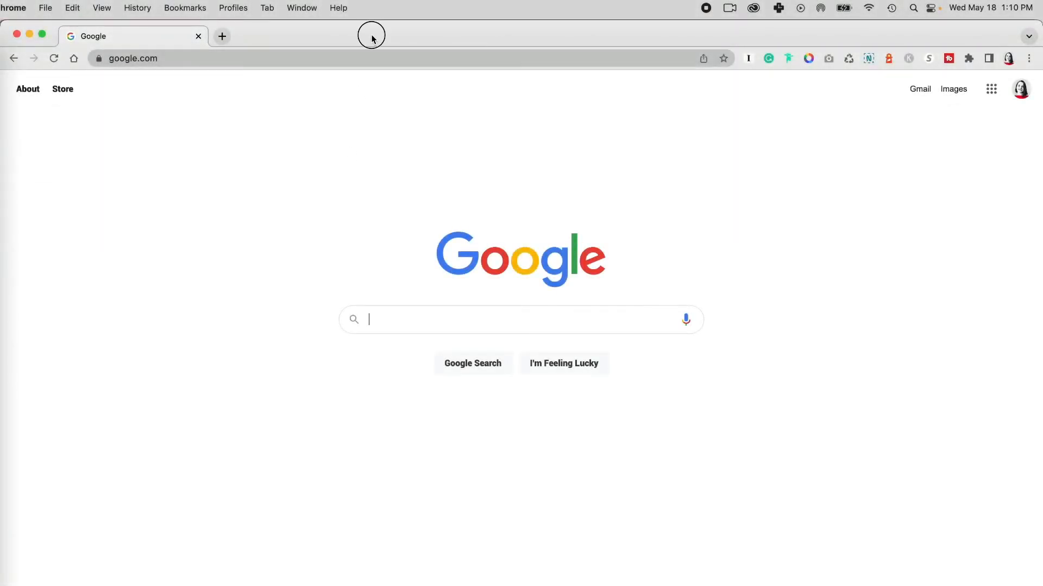
- Load Gift Test1.gif from the Finder folder into the Chrome window to watch it play, and close the browser window
left_click(371, 36)
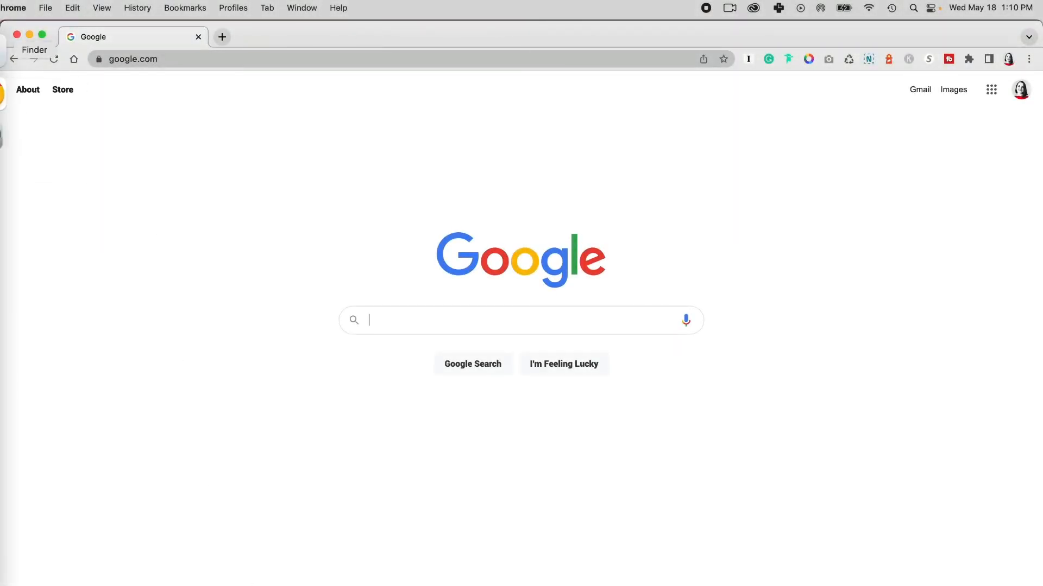
left_click(3, 50)
left_click_drag(401, 158, 408, 322)
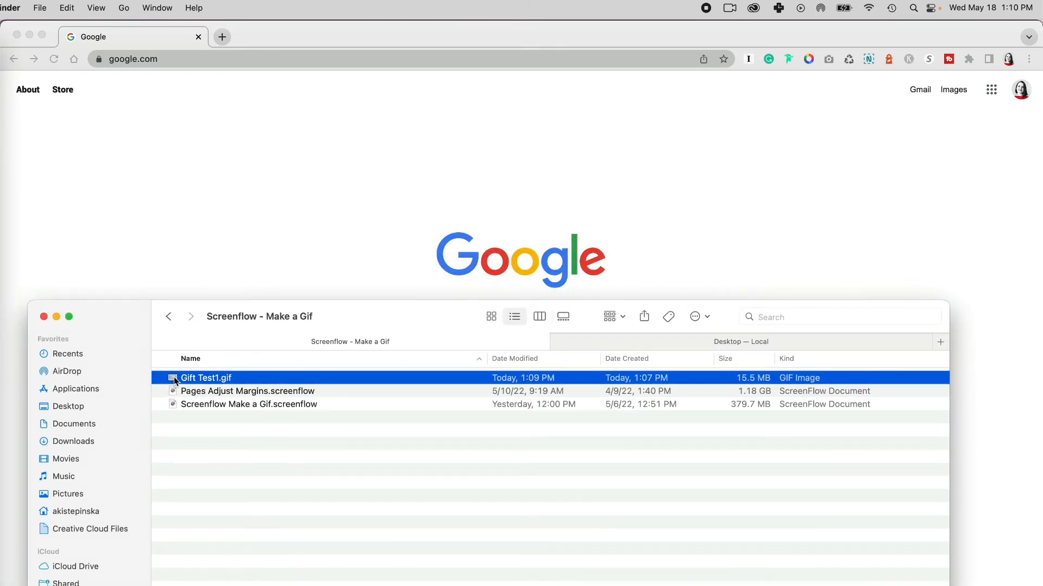
left_click_drag(174, 377, 339, 50)
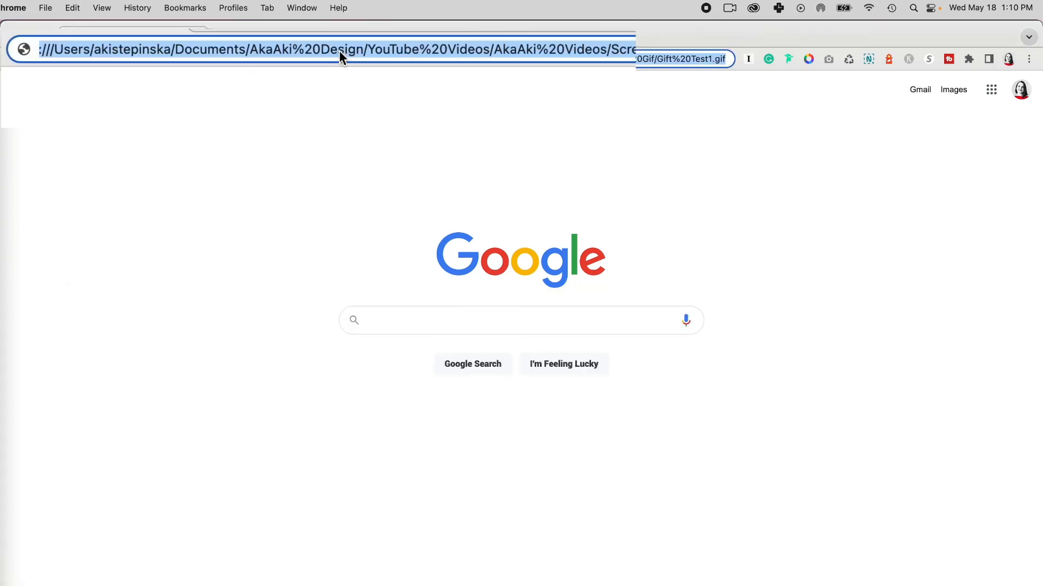
key("Return")
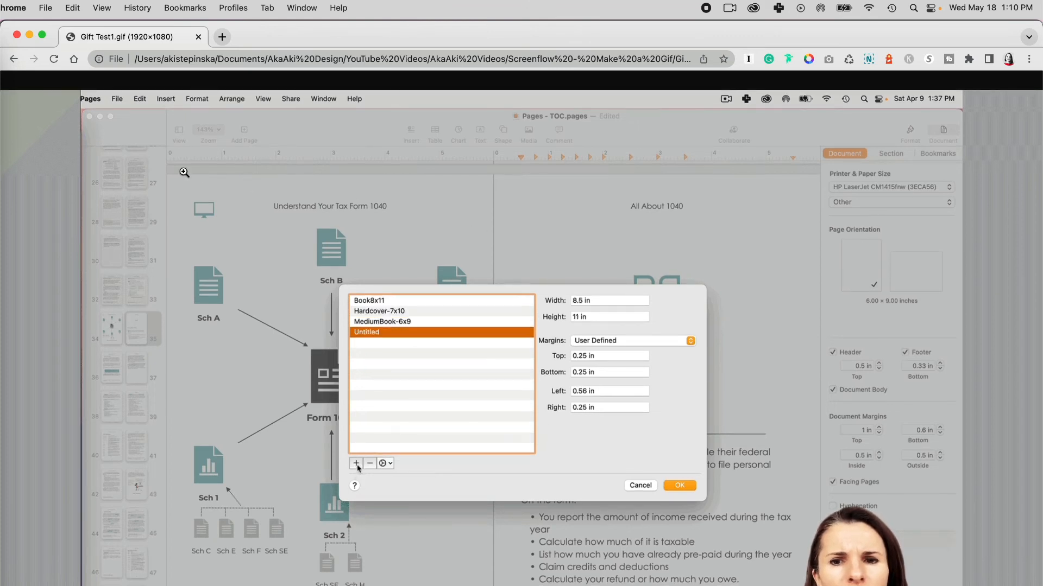
left_click(17, 34)
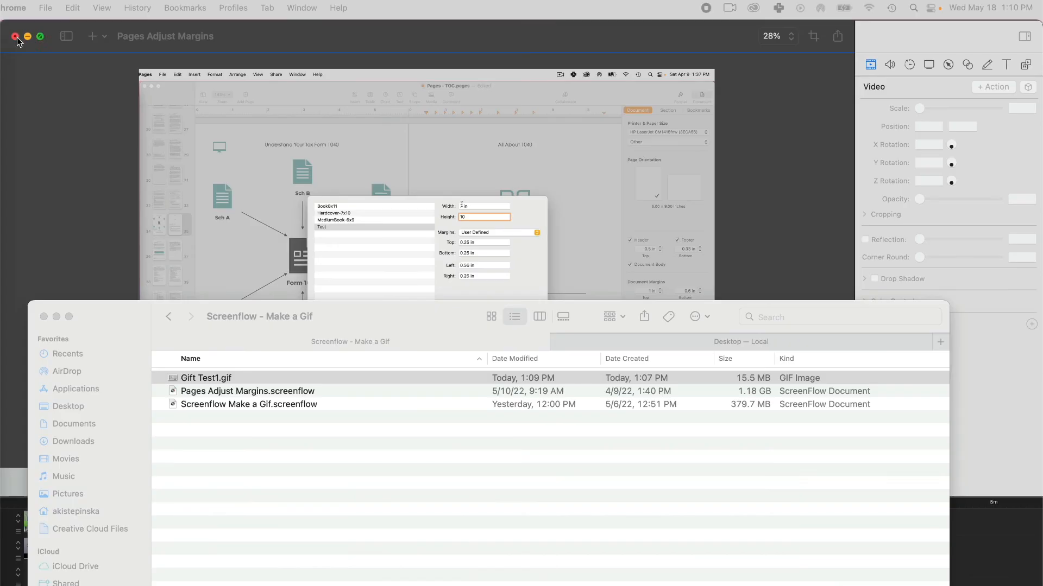
- Switch back to ScreenFlow and open the Animated GIF preset's customization settings in the selected range's export
left_click(223, 206)
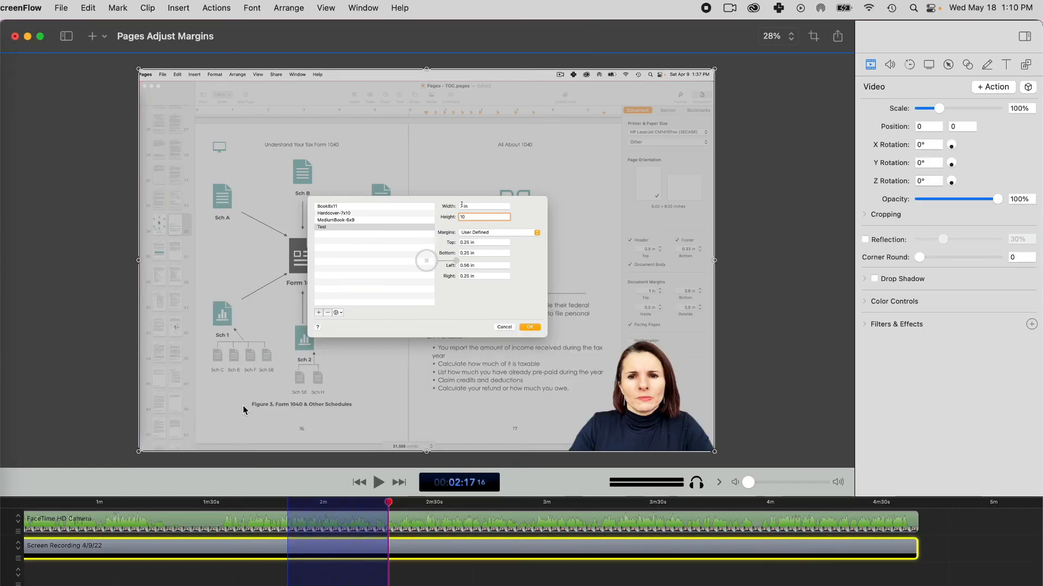
left_click(62, 8)
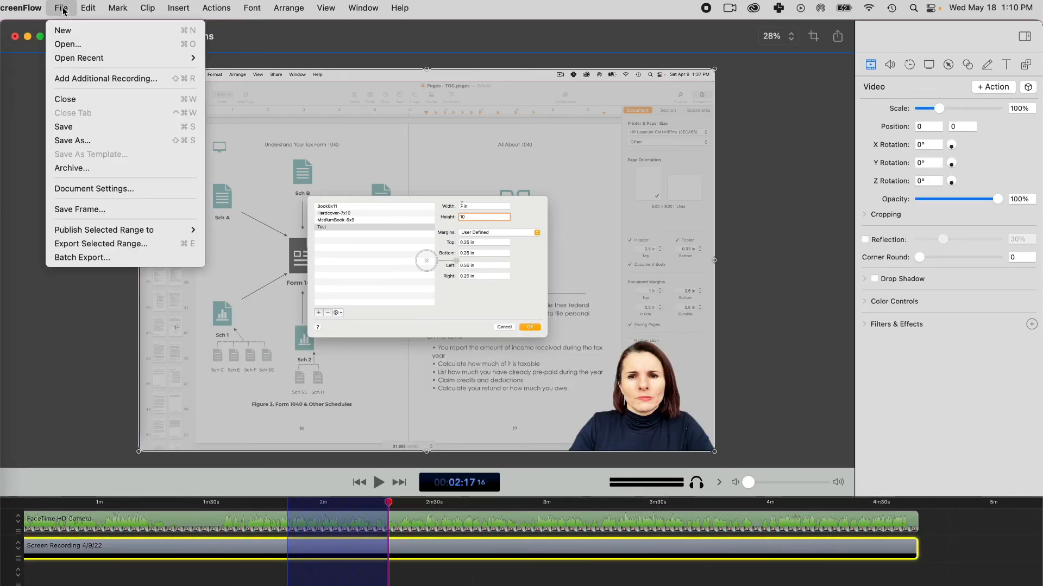
left_click(75, 245)
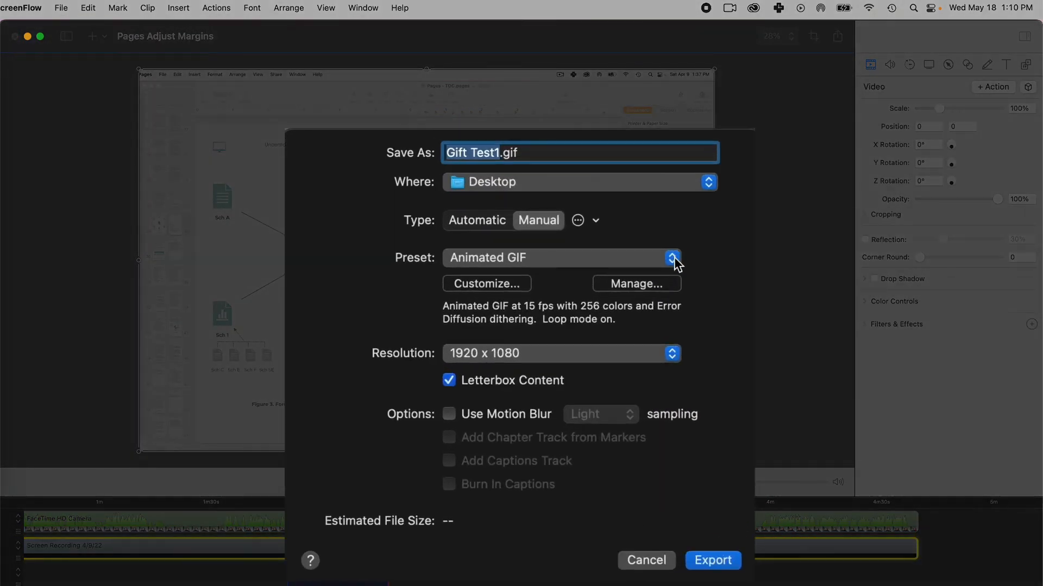
left_click(504, 282)
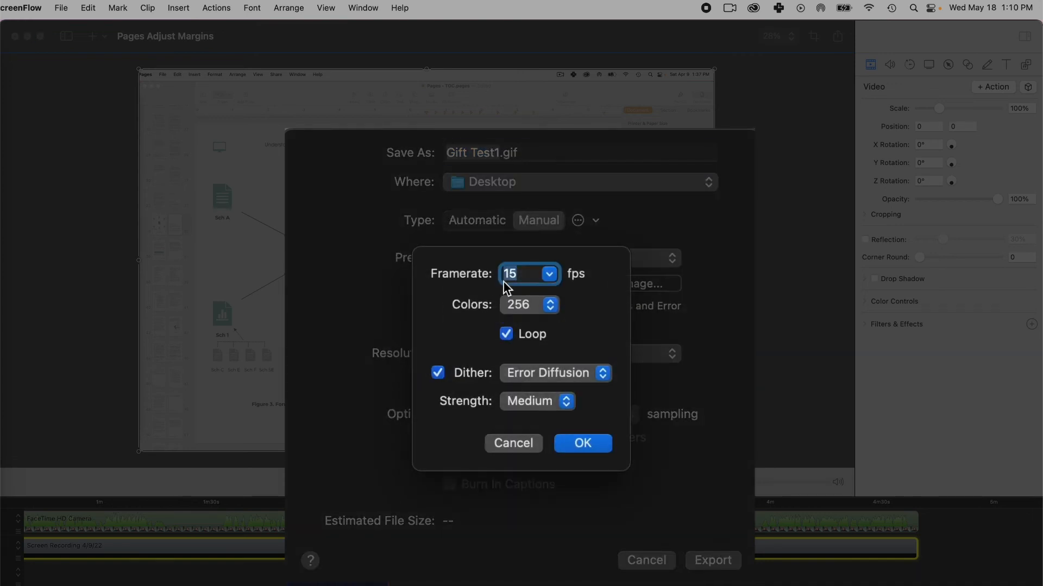